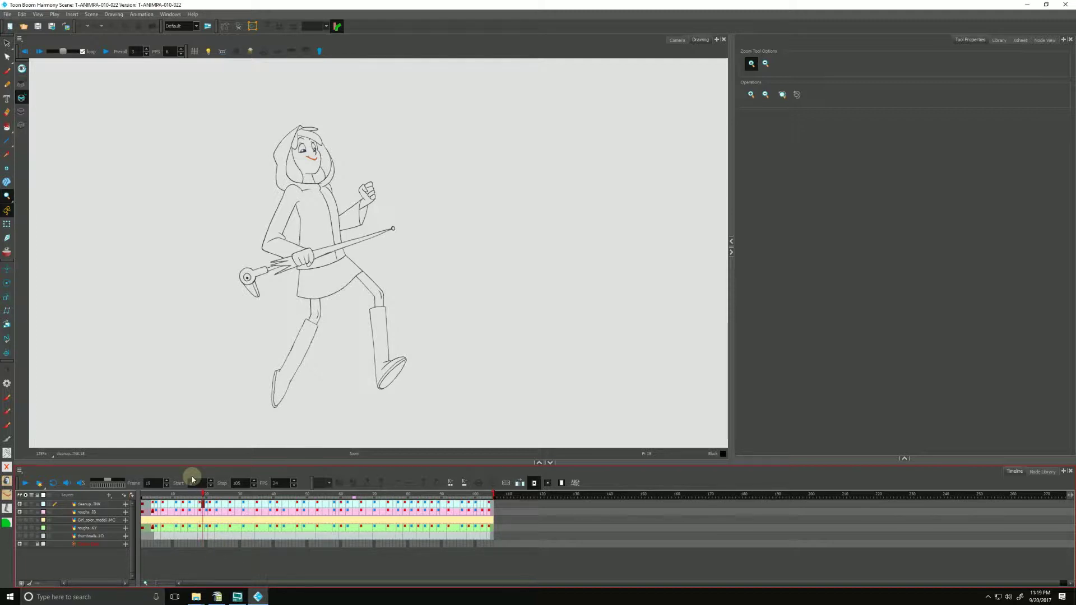
Create an empty drawing at frame 19 of the cleanup layer and turn on onion skinning.
left_click(202, 504)
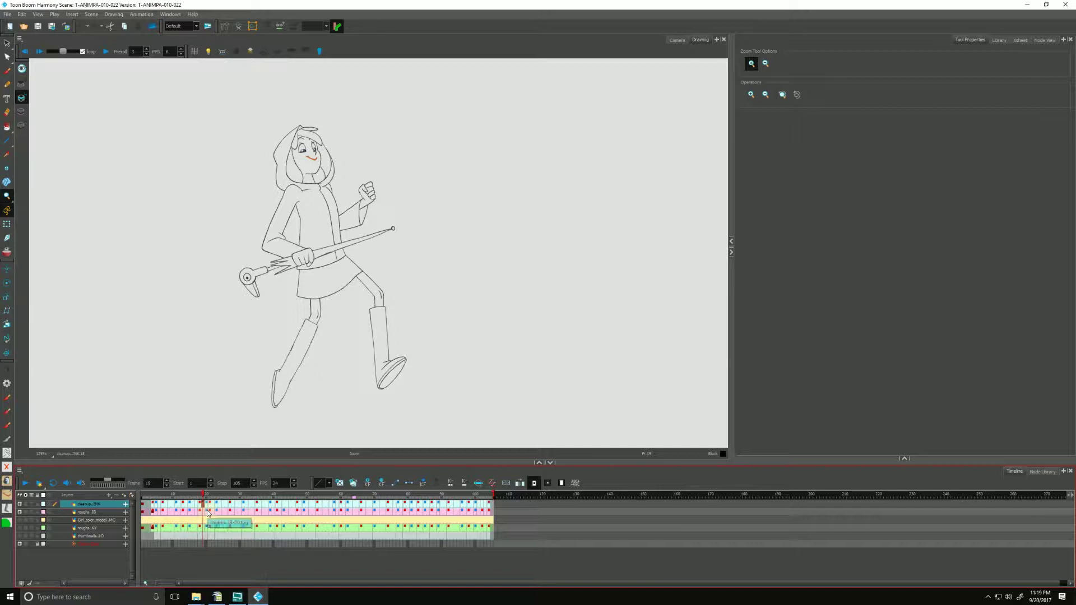
left_click(339, 485)
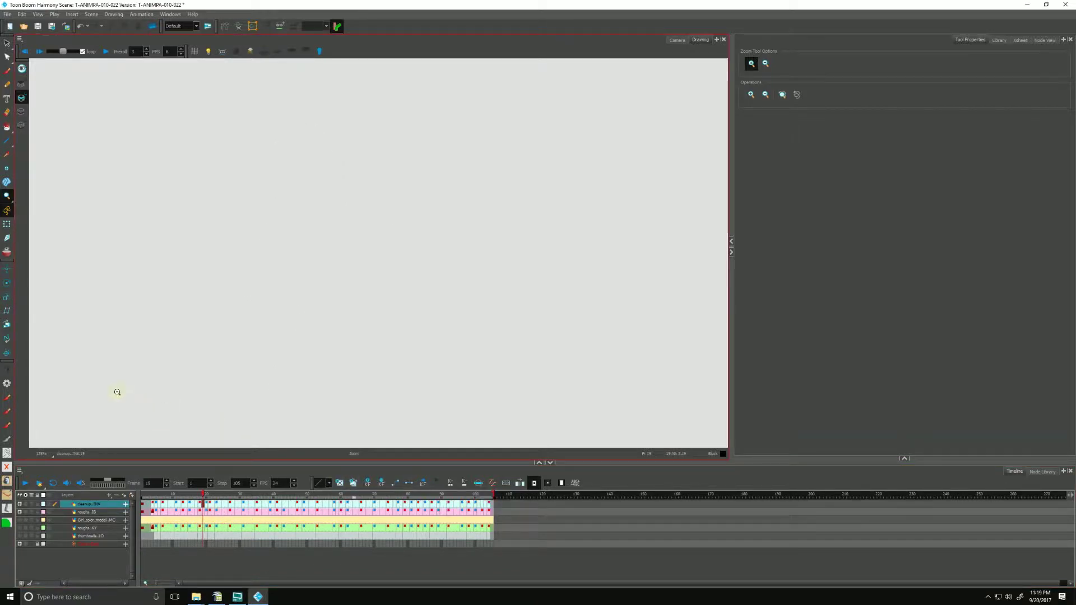
left_click(9, 252)
key("space")
left_click_drag(195, 315, 205, 317)
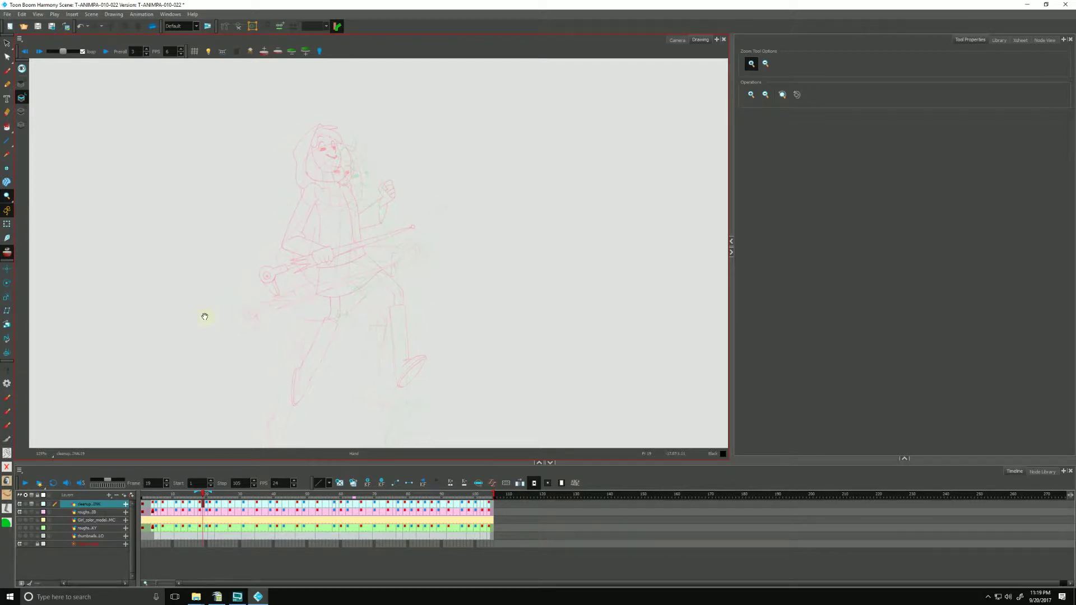
Adjust how many previous and next drawings the onion skin shows around the empty drawing.
left_click(292, 52)
left_click(278, 52)
left_click(278, 52)
left_click(265, 52)
key("space")
left_click_drag(306, 206, 309, 193)
left_click_drag(347, 402, 364, 412)
Inspect the rough character and its onion skins in the Camera view against the camera frame.
left_click(677, 40)
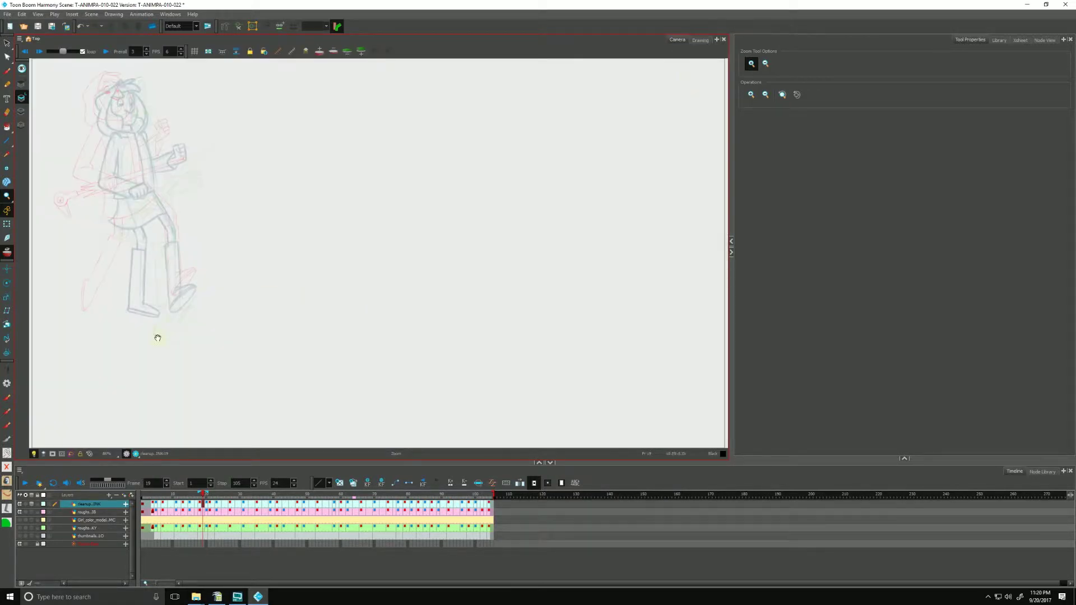
left_click_drag(157, 338, 276, 362)
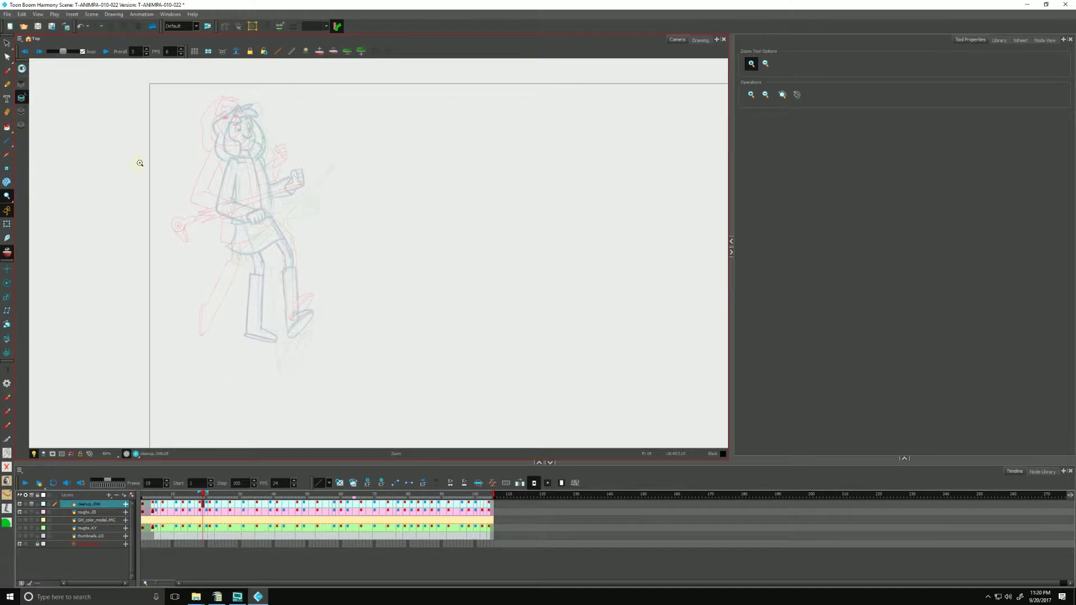
left_click_drag(266, 208, 208, 201)
left_click_drag(219, 412, 184, 404)
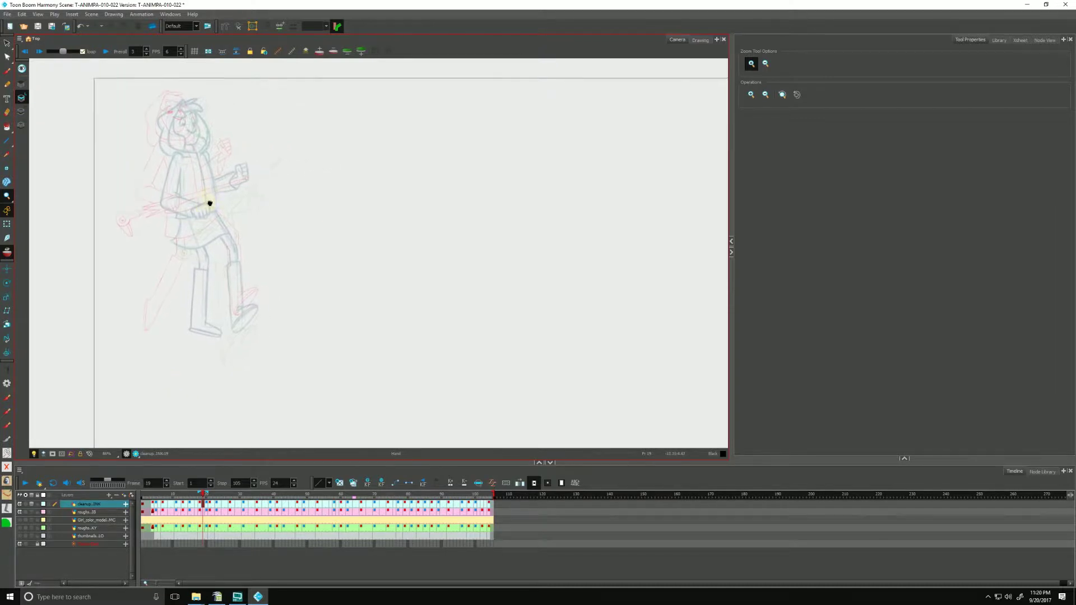
left_click(186, 400, "alt")
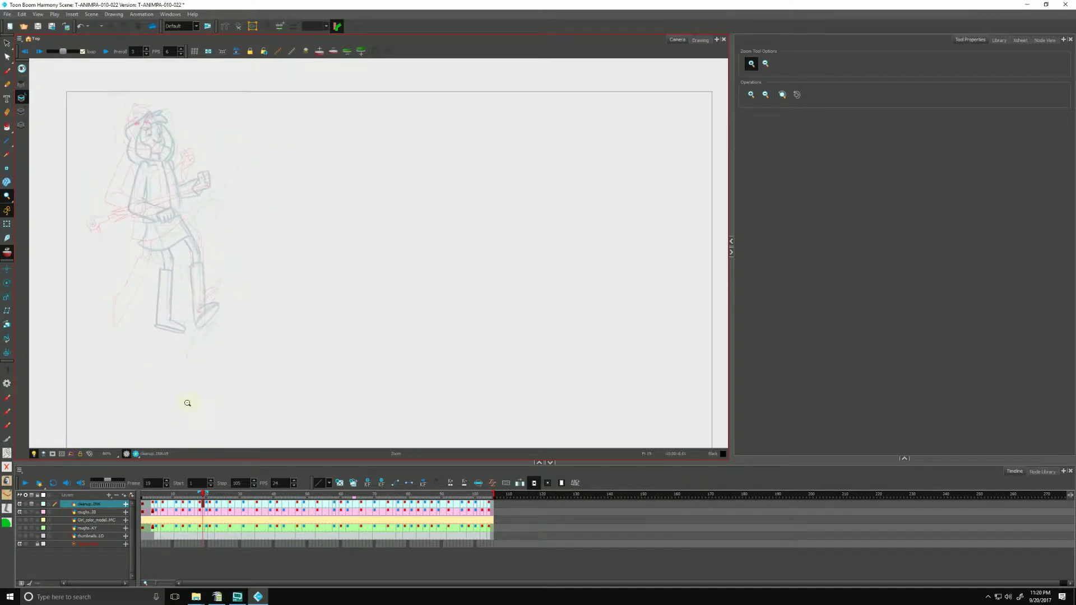
left_click(185, 401, "alt")
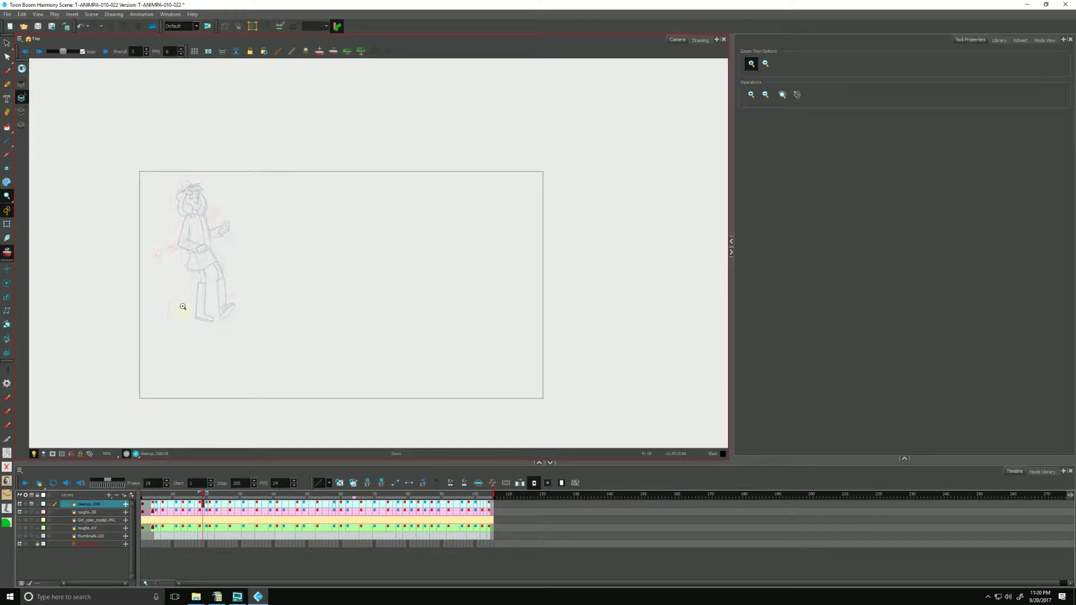
left_click(200, 300)
left_click(200, 301)
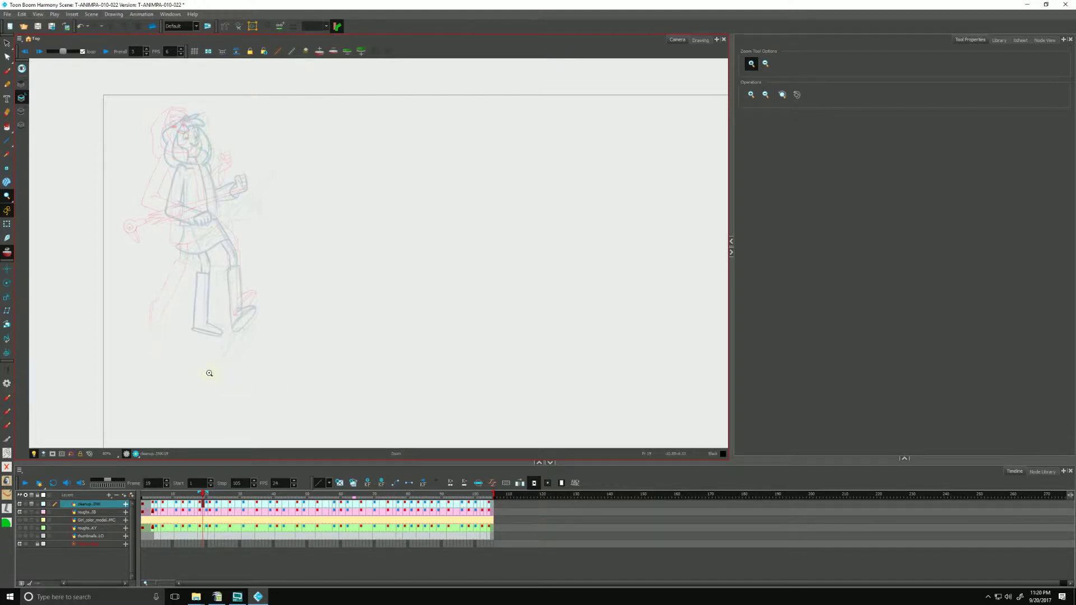
Check the full scene antialiasing settings in the OpenGL preferences and accept the dialog.
left_click(23, 16)
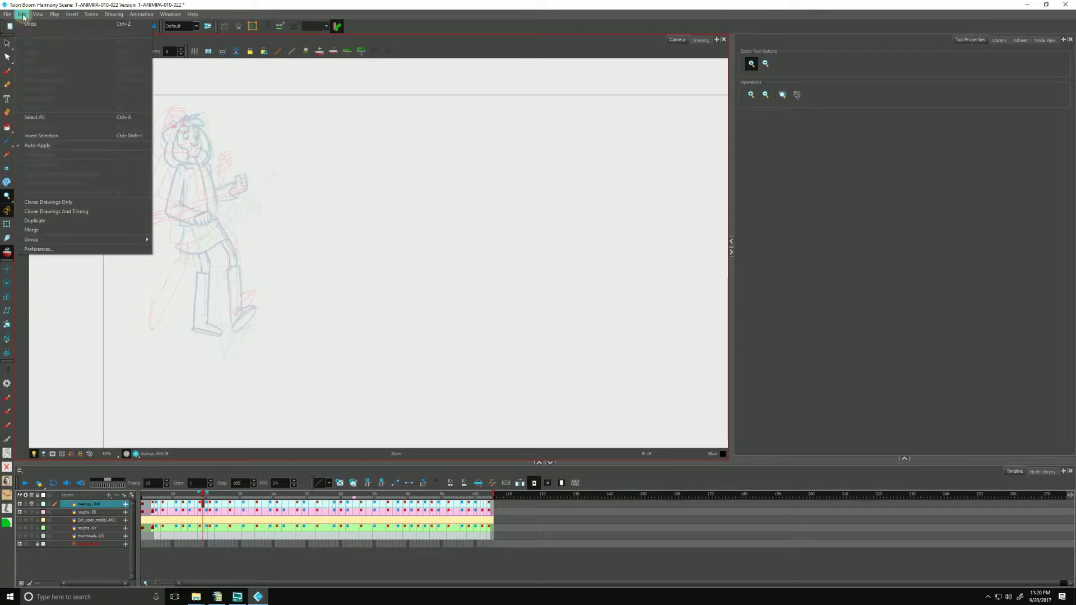
left_click(39, 249)
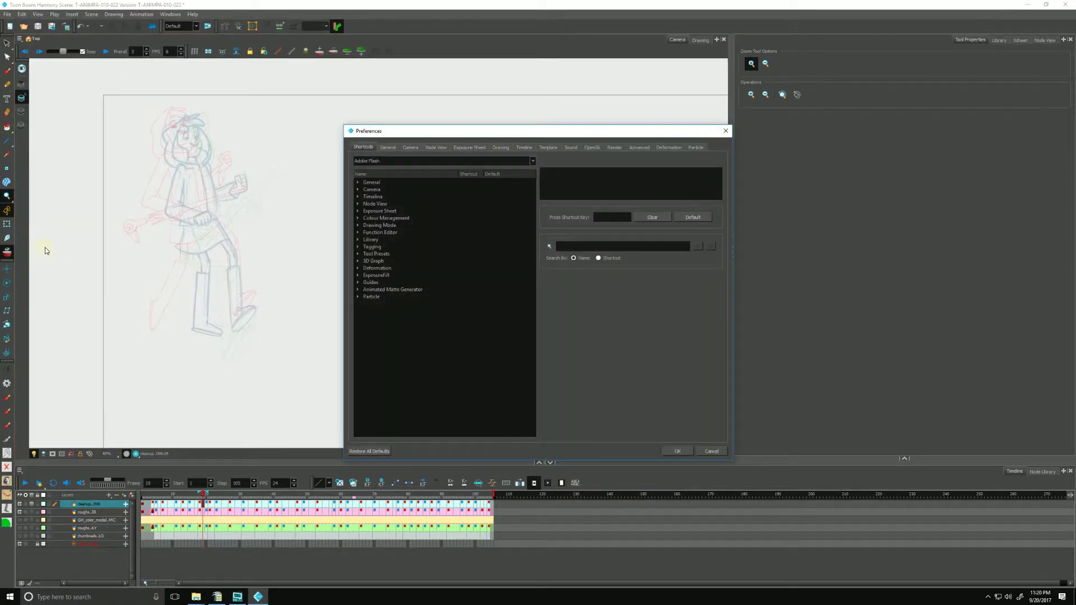
left_click(592, 148)
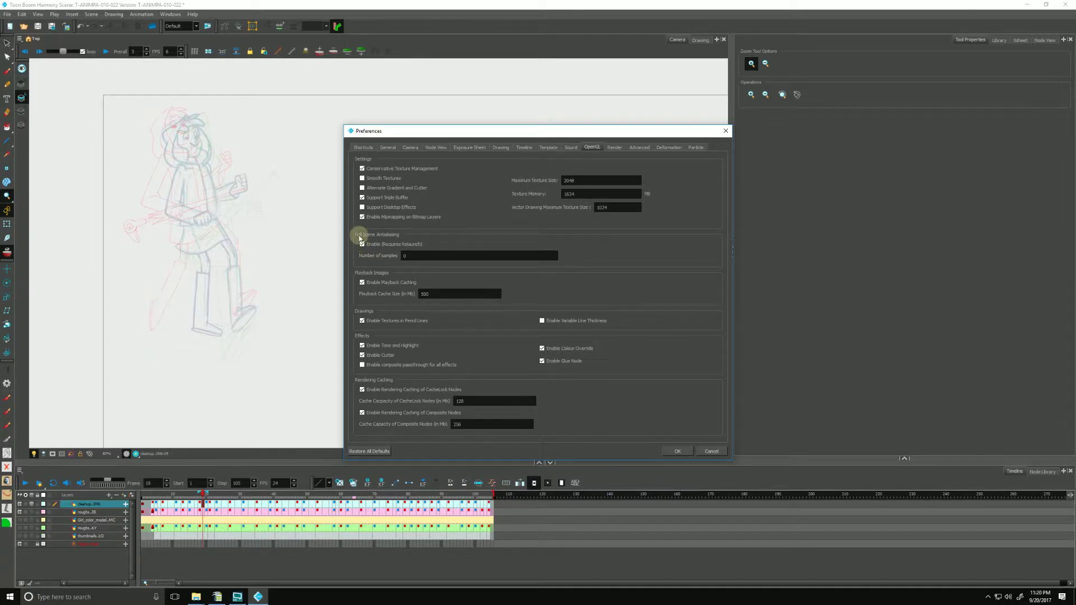
left_click(680, 452)
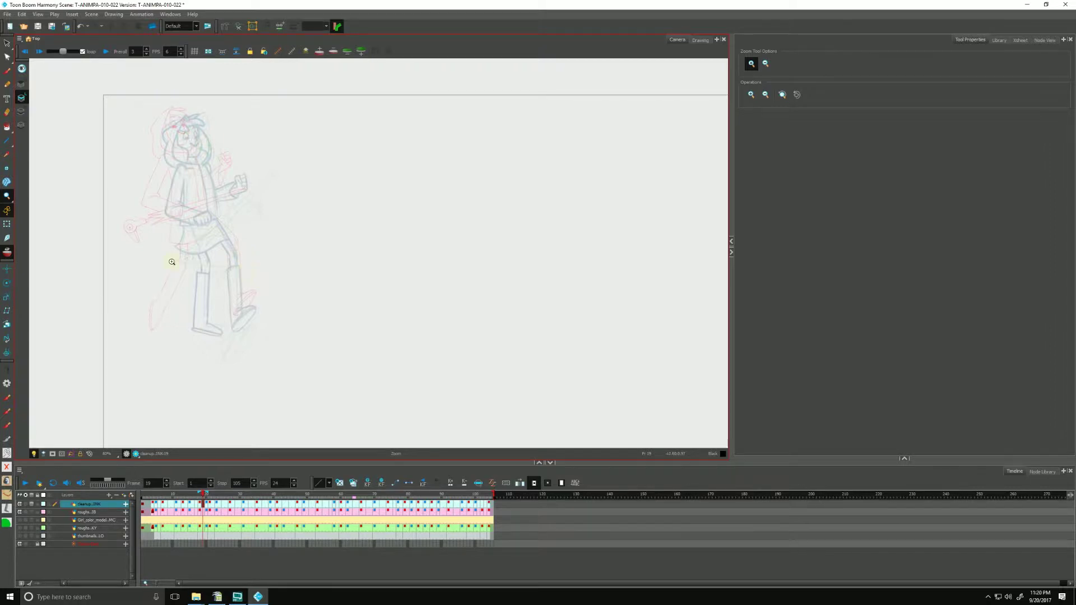
Return to the Drawing view and activate the color puddles cleanup brush preset, with the character's torso in close-up.
left_click(700, 40)
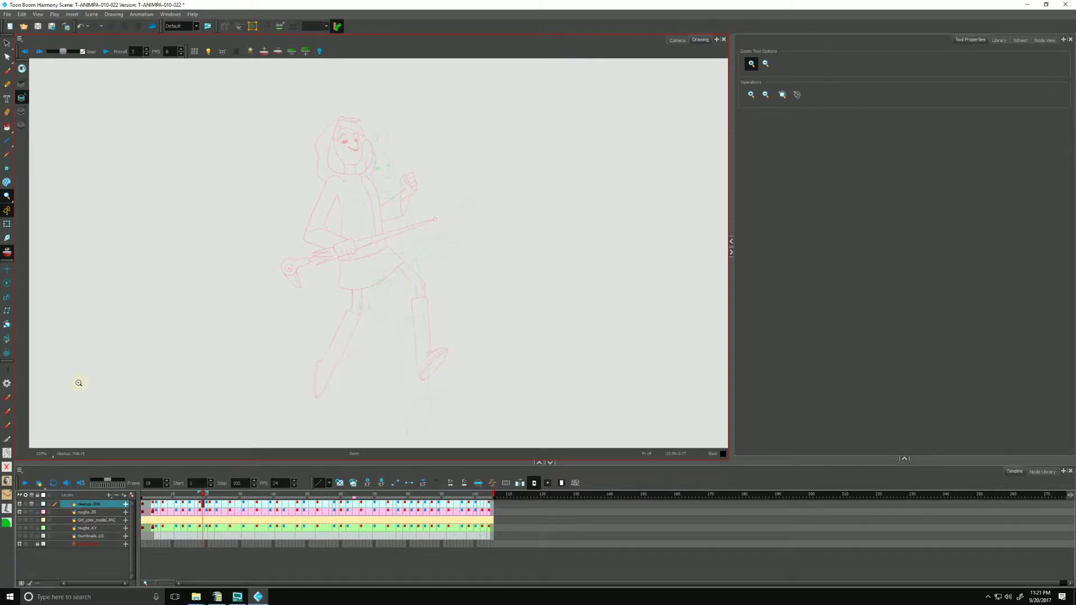
left_click_drag(149, 392, 156, 388)
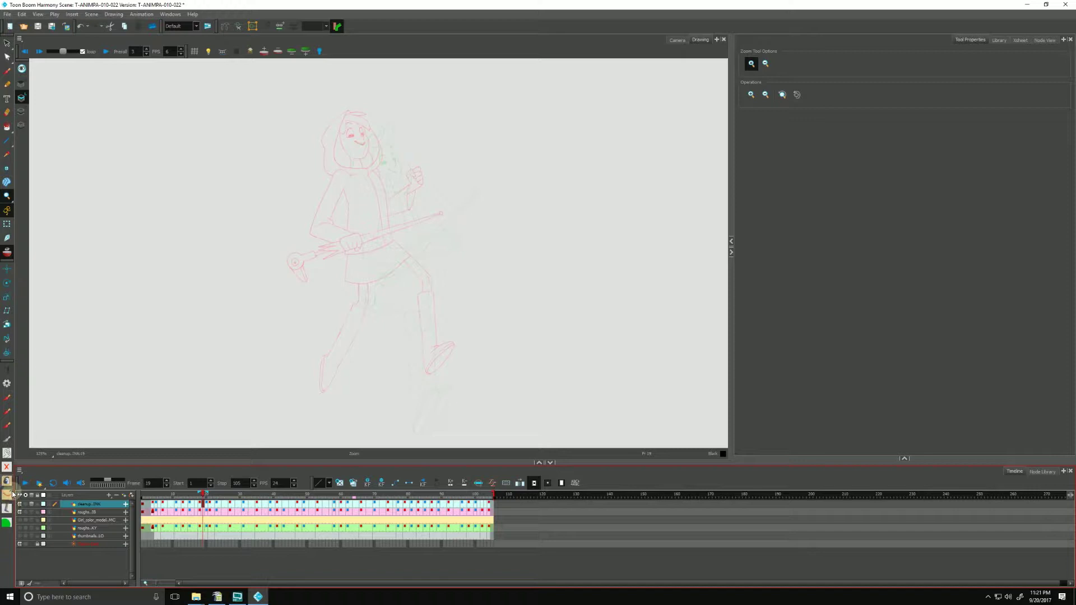
left_click(7, 453)
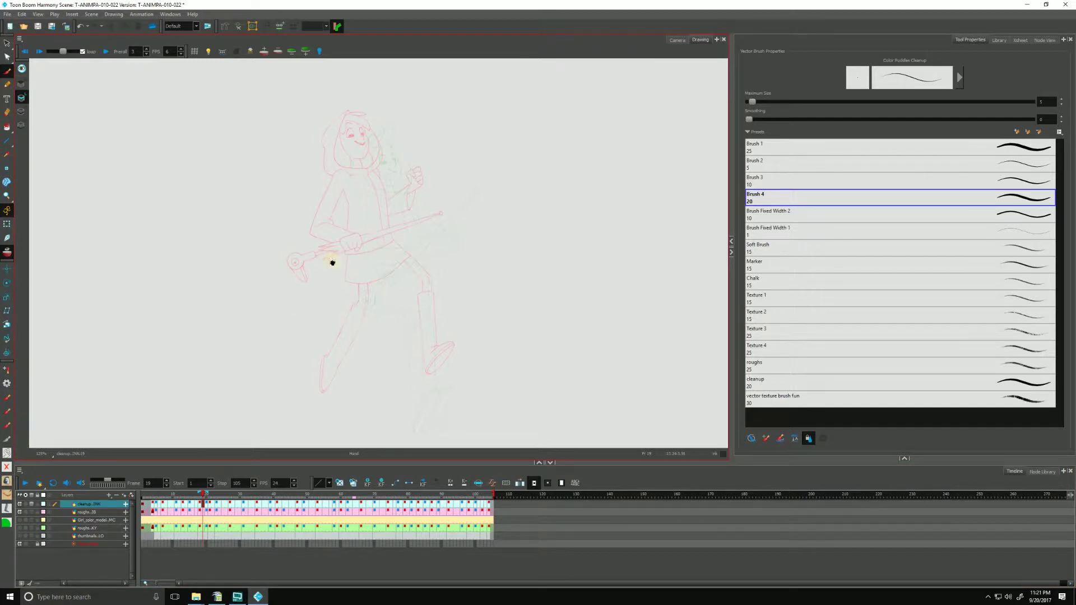
left_click_drag(321, 252, 335, 259)
scroll(325, 256, "up", 4)
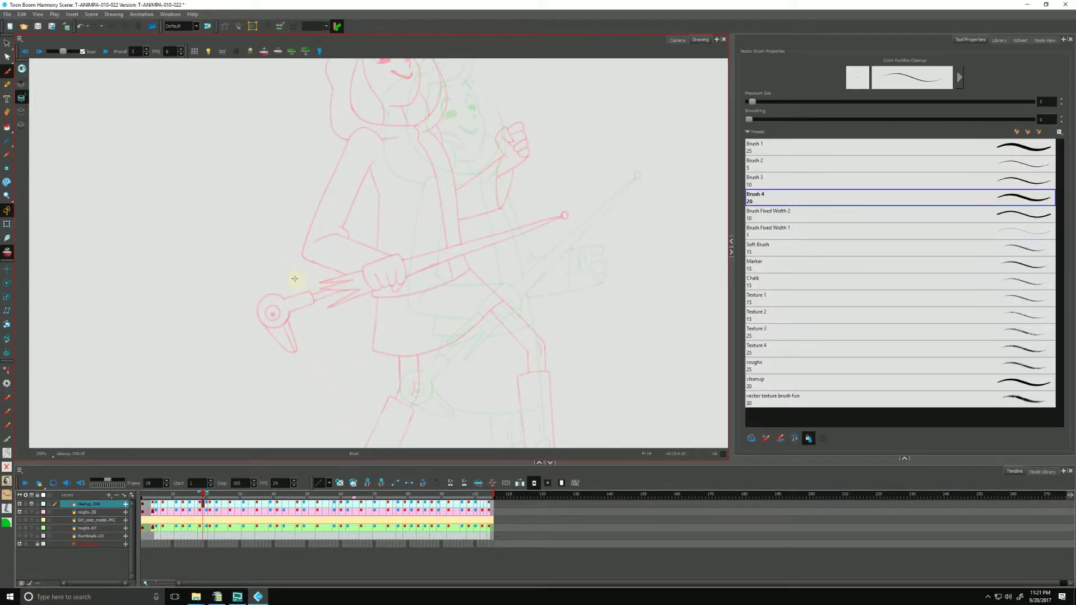
Draw a test brush stroke beside the character and delete it.
left_click_drag(252, 213, 186, 286)
key("alt+s")
left_click(222, 245)
key("Delete")
key("alt+b")
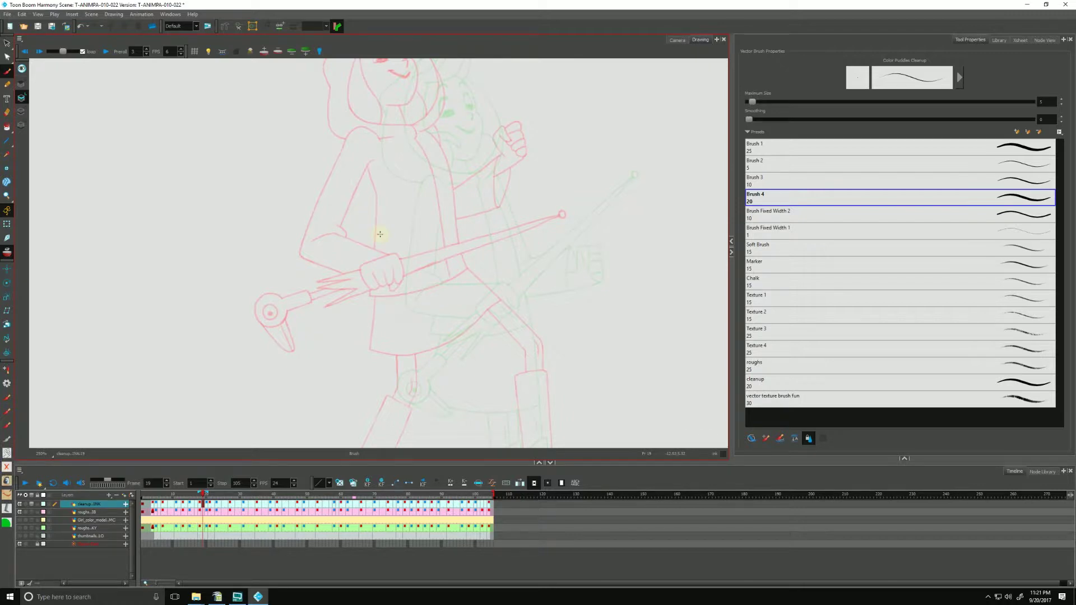
Review the color puddles cleanup and Color Puddles Iris Cleanup presets in the tool presets manager.
left_click(9, 496)
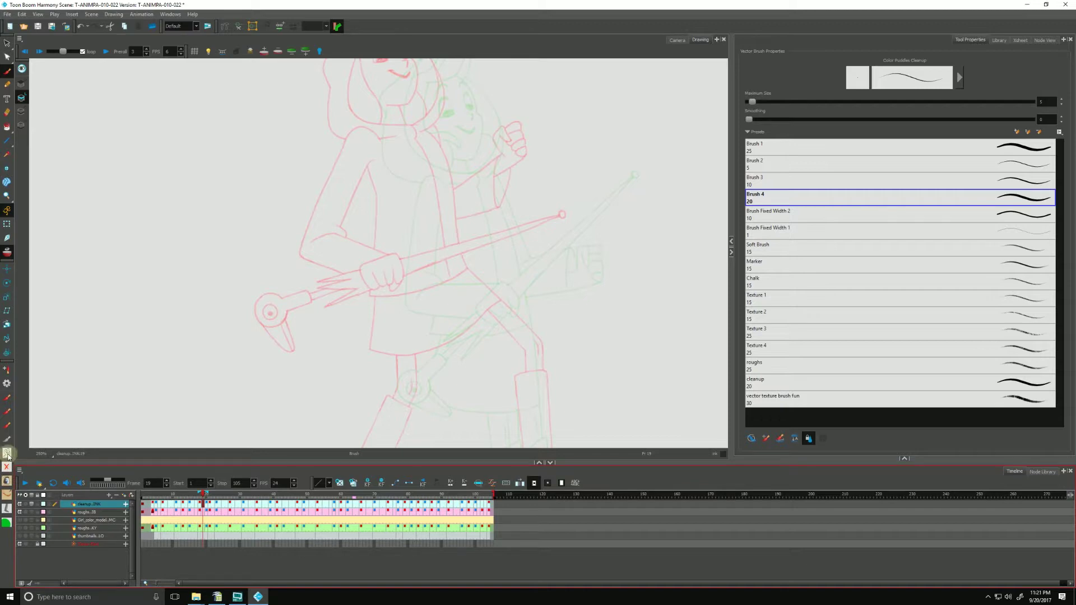
left_click(9, 385)
left_click(543, 348)
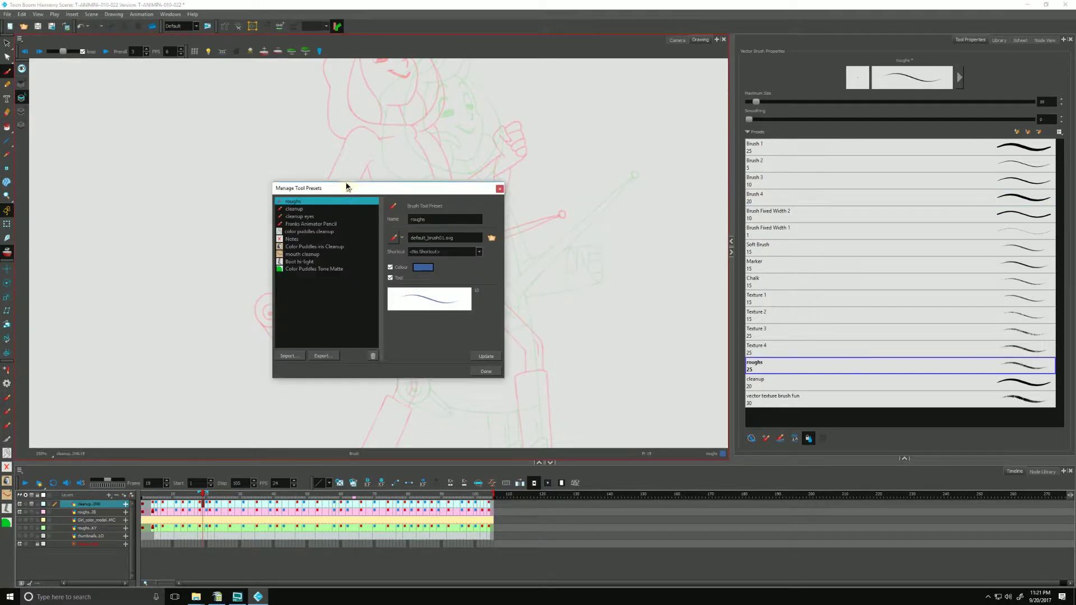
left_click(296, 231)
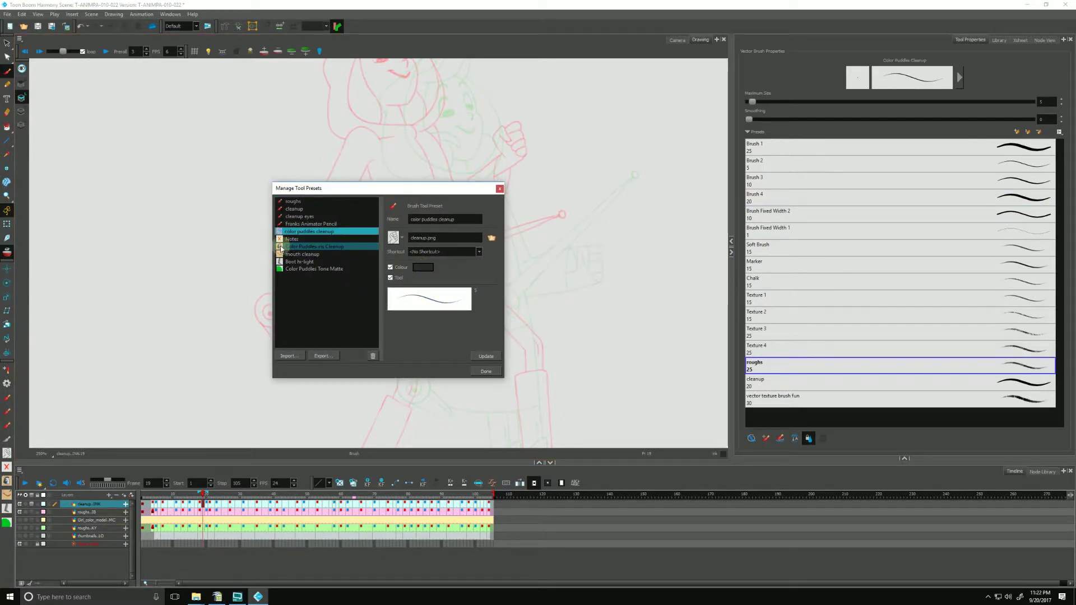
left_click(282, 247)
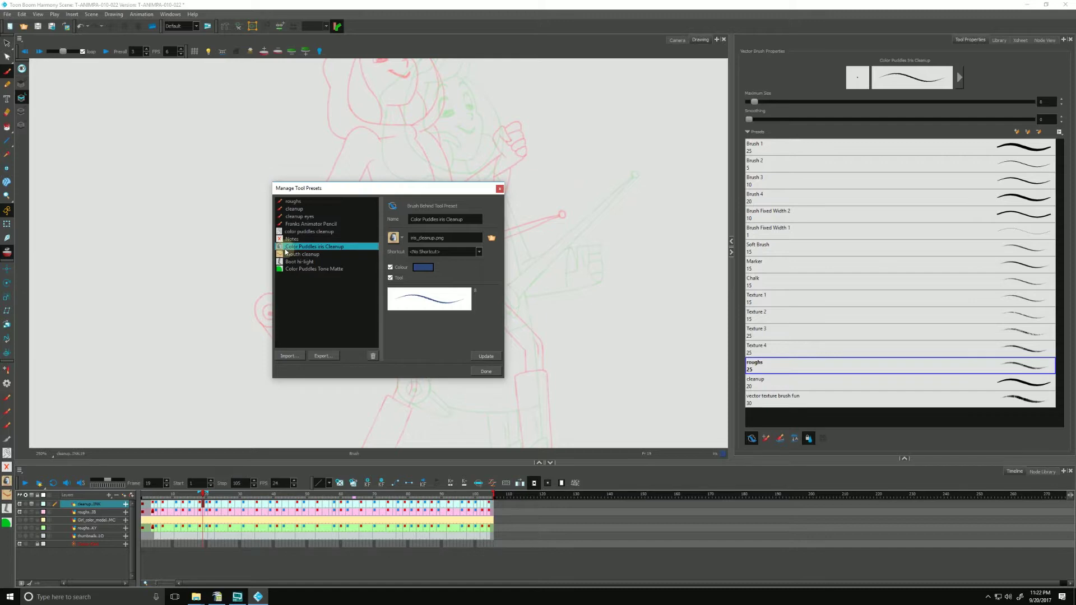
left_click_drag(316, 189, 280, 183)
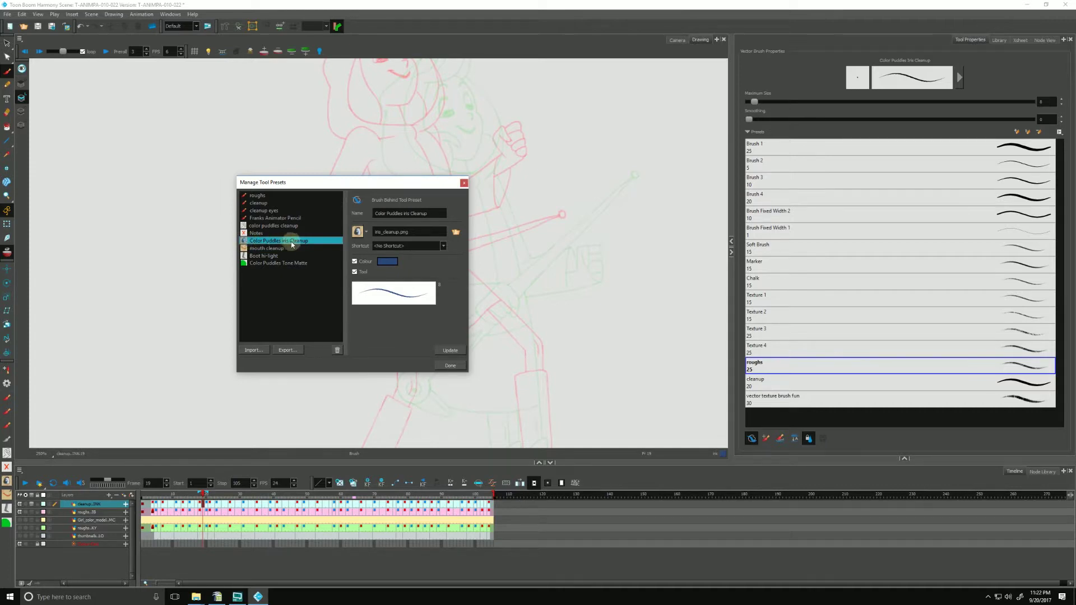
left_click_drag(292, 244, 442, 289)
left_click(246, 226)
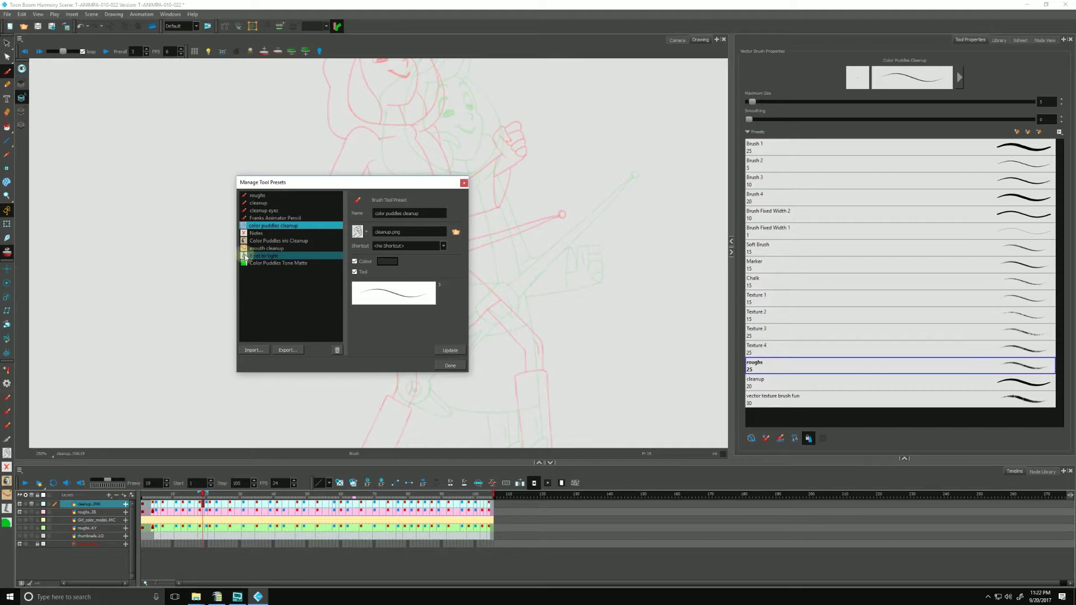
left_click(445, 365)
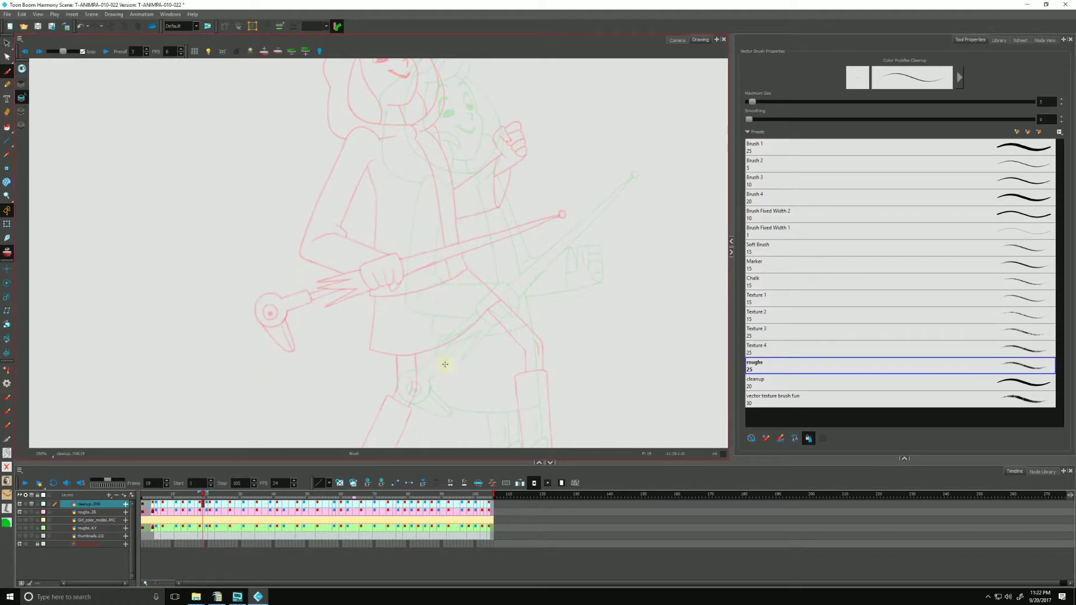
Turn on the light table and trace the hood's inner edge from the hair down to beneath the chin.
left_click(209, 51)
left_click_drag(273, 165, 270, 210)
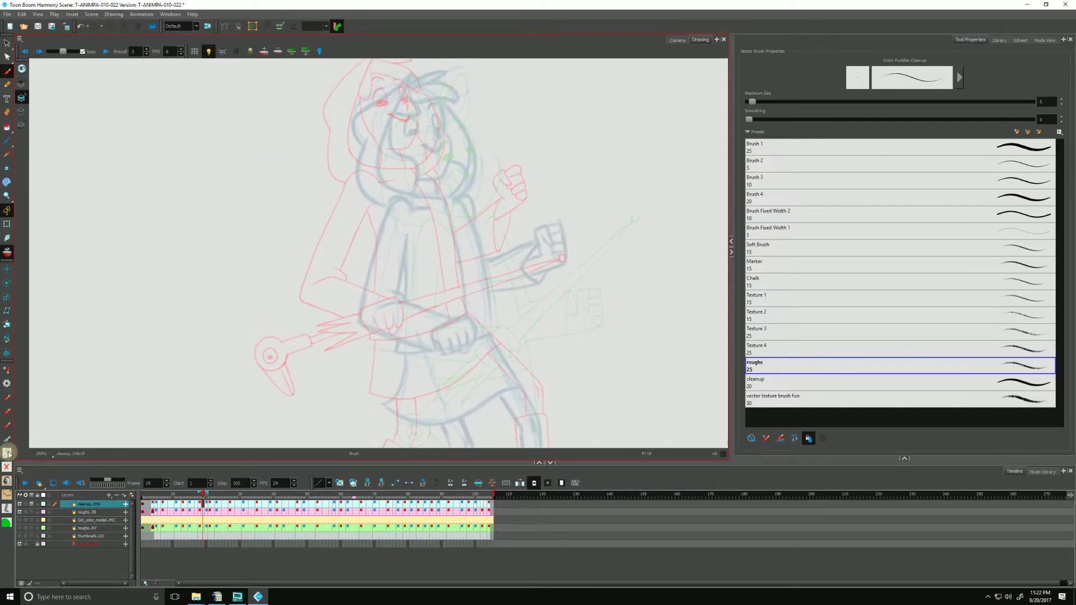
left_click_drag(360, 155, 358, 199)
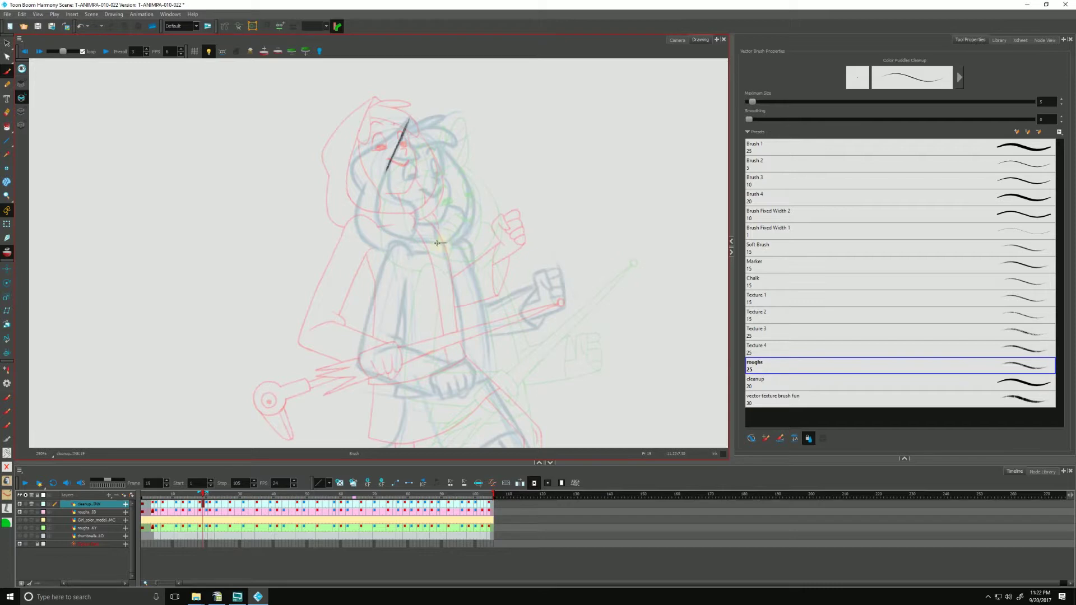
left_click_drag(437, 244, 445, 243)
key("f")
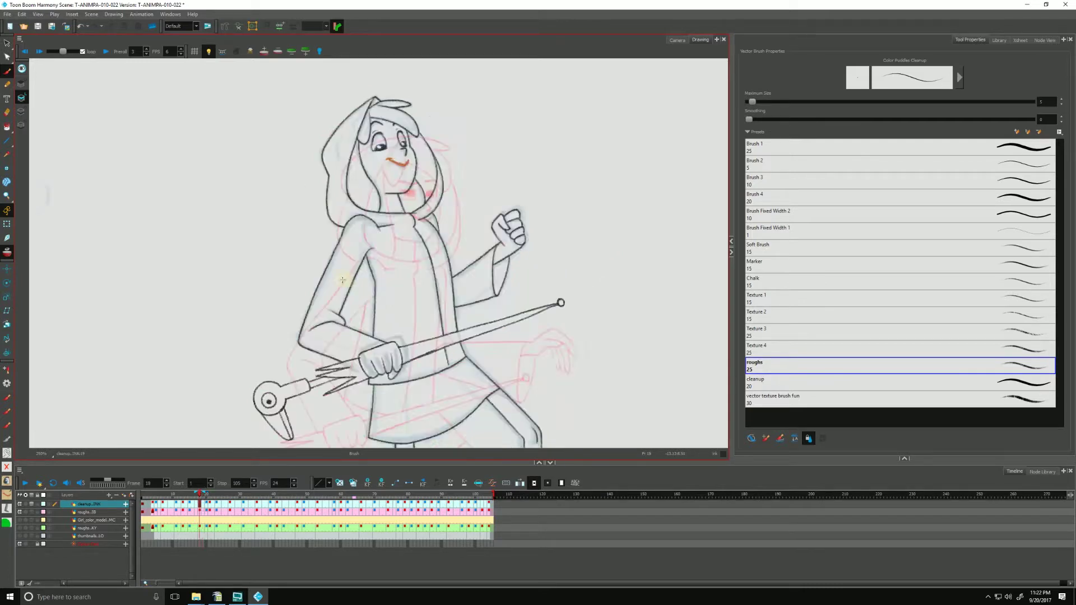
key("g")
left_click_drag(388, 169, 377, 212)
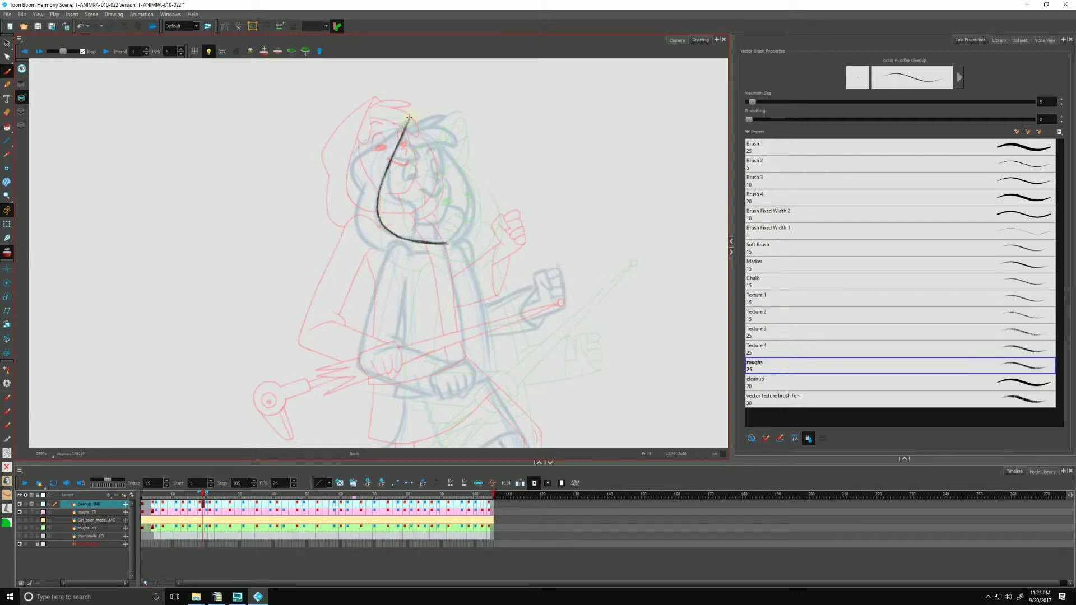
Trace the hair tuft and fringe at the top of the character's head.
left_click_drag(410, 119, 447, 116)
mouse_move(413, 134)
left_mouse_down()
mouse_move(451, 133)
mouse_move(416, 147)
left_mouse_up()
left_click_drag(408, 144, 393, 157)
mouse_move(435, 144)
left_mouse_down()
mouse_move(439, 221)
mouse_move(376, 276)
left_mouse_up()
left_click(392, 206, "ctrl")
Trace the facial features inside the hood, using the mouth cleanup preset for the mouth, and return to the color puddles cleanup brush.
mouse_move(462, 222)
left_mouse_down()
mouse_move(469, 234)
mouse_move(433, 221)
left_mouse_up()
mouse_move(461, 185)
left_mouse_down()
mouse_move(474, 215)
mouse_move(429, 223)
left_mouse_up()
left_click_drag(465, 208, 476, 217)
left_click_drag(403, 204, 435, 204)
left_click_drag(457, 194, 470, 171)
left_click(400, 264, "ctrl+alt")
left_click_drag(384, 217, 400, 214)
left_click_drag(426, 213, 438, 241)
left_click(6, 495)
left_click(7, 453)
Trace the remaining hood outline and the collar beneath it over the rough drawing.
mouse_move(366, 193)
left_mouse_down()
mouse_move(412, 282)
mouse_move(401, 321)
left_mouse_up()
left_click_drag(445, 289, 413, 290)
left_click_drag(436, 293, 441, 324)
left_click_drag(461, 266, 486, 286)
left_click_drag(398, 124, 322, 237)
left_click_drag(328, 221, 362, 338)
mouse_move(440, 166)
left_mouse_down()
mouse_move(472, 328)
mouse_move(437, 276)
mouse_move(447, 305)
left_mouse_up()
left_click_drag(388, 291, 420, 291)
Trace the shoulder and sleeve of the bent arm, comparing with the neighbouring drawing.
key("comma")
mouse_move(341, 157)
left_mouse_down()
mouse_move(257, 327)
mouse_move(371, 338)
left_mouse_up()
left_click(259, 385, "ctrl+alt")
left_click_drag(280, 299, 315, 320)
left_click_drag(324, 235, 303, 305)
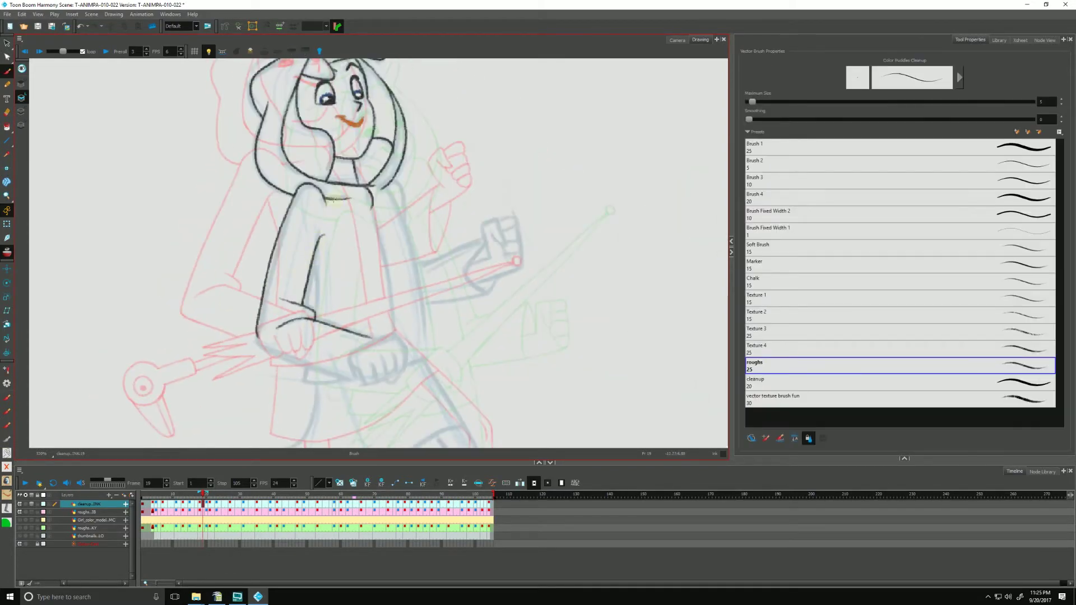
left_click_drag(315, 256, 315, 318)
left_click_drag(269, 400, 279, 340)
Trace the closed hand and fingers at the end of the bent arm.
key("comma")
mouse_move(363, 293)
left_mouse_down()
mouse_move(397, 274)
mouse_move(395, 318)
left_mouse_up()
key("period")
left_click_drag(363, 292, 379, 322)
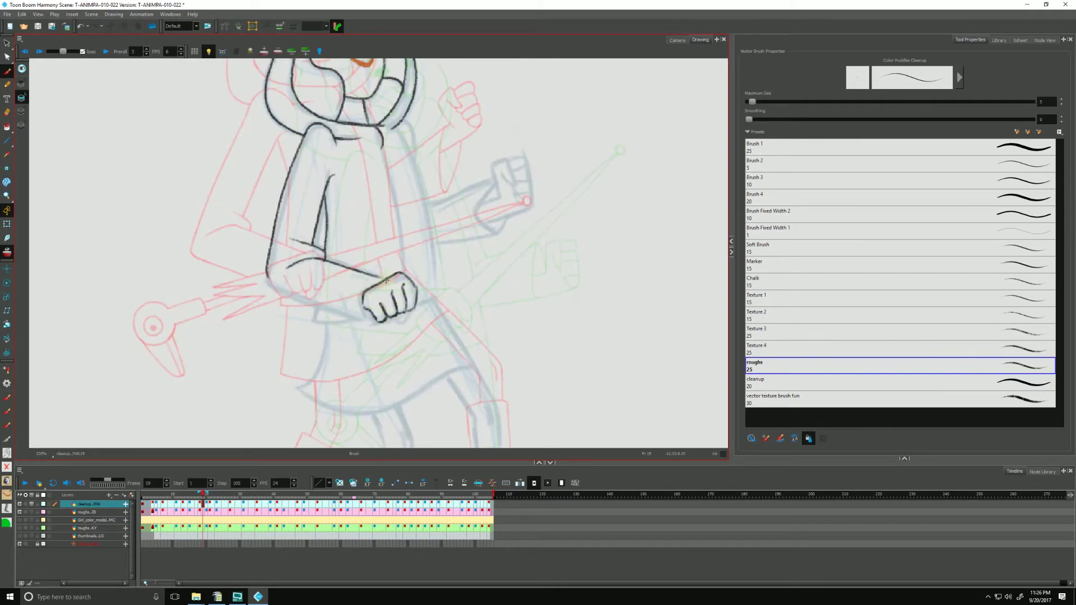
Copy the bird-headed umbrella from the previous drawing, paste it here and position it in the closed hand.
key("alt+s")
key("ctrl+c")
key("ctrl+v")
mouse_move(241, 311)
left_mouse_down()
mouse_move(315, 306)
mouse_move(333, 330)
left_mouse_up()
Brush in the lower sleeve, the jacket front and the raised arm with its fist.
key("alt+b")
left_click_drag(280, 270, 339, 299)
left_click_drag(395, 185, 400, 251)
left_click_drag(416, 181, 452, 329)
mouse_move(493, 252)
left_mouse_down()
mouse_move(472, 307)
mouse_move(497, 315)
mouse_move(509, 295)
left_mouse_up()
left_click_drag(477, 338, 526, 318)
left_click_drag(520, 279, 508, 295)
left_click_drag(523, 296, 523, 312)
key("comma")
mouse_move(468, 265)
left_mouse_down()
mouse_move(478, 216)
mouse_move(501, 217)
left_mouse_up()
key("period")
Trace both legs below the jacket and the boot of the standing leg.
mouse_move(391, 195)
left_mouse_down()
mouse_move(408, 305)
mouse_move(337, 161)
left_mouse_up()
scroll(404, 302, "down", 3)
mouse_move(401, 146)
left_mouse_down()
mouse_move(439, 219)
mouse_move(427, 241)
left_mouse_up()
mouse_move(376, 210)
left_mouse_down()
mouse_move(385, 229)
mouse_move(380, 354)
left_mouse_up()
key("comma")
key("period")
mouse_move(361, 255)
left_mouse_down()
mouse_move(354, 356)
mouse_move(409, 372)
mouse_move(405, 380)
left_mouse_up()
Trace the lifted leg's boot, including its shaft and sole.
left_click_drag(423, 246, 432, 367)
left_click_drag(428, 243, 449, 305)
left_click_drag(431, 370, 477, 337)
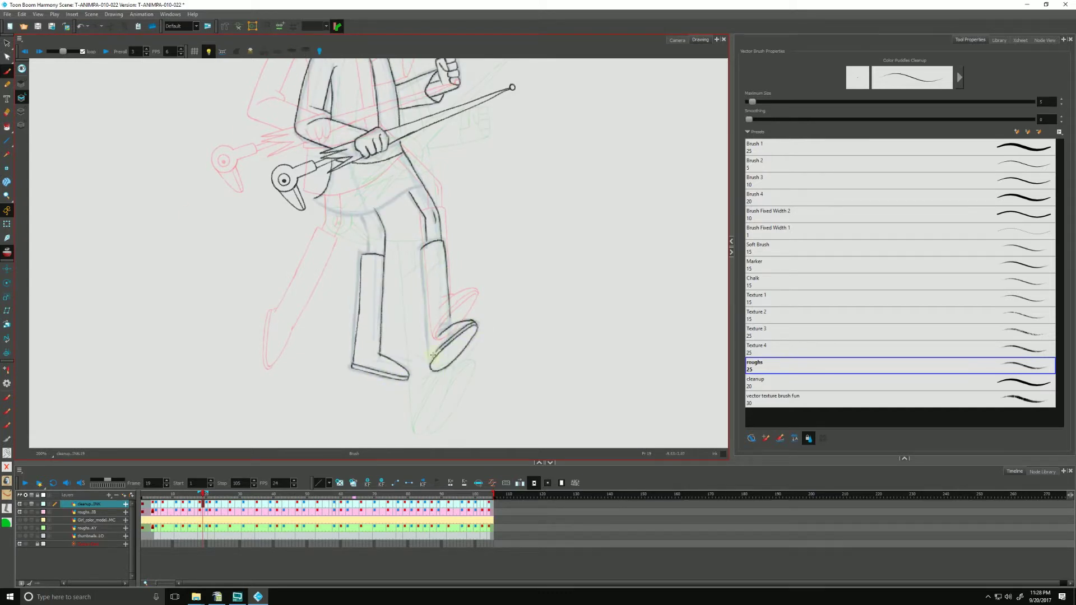
left_click_drag(420, 267, 429, 360)
Trace the skirt's hem and sides to finish the character's outline.
left_click_drag(371, 234, 392, 305)
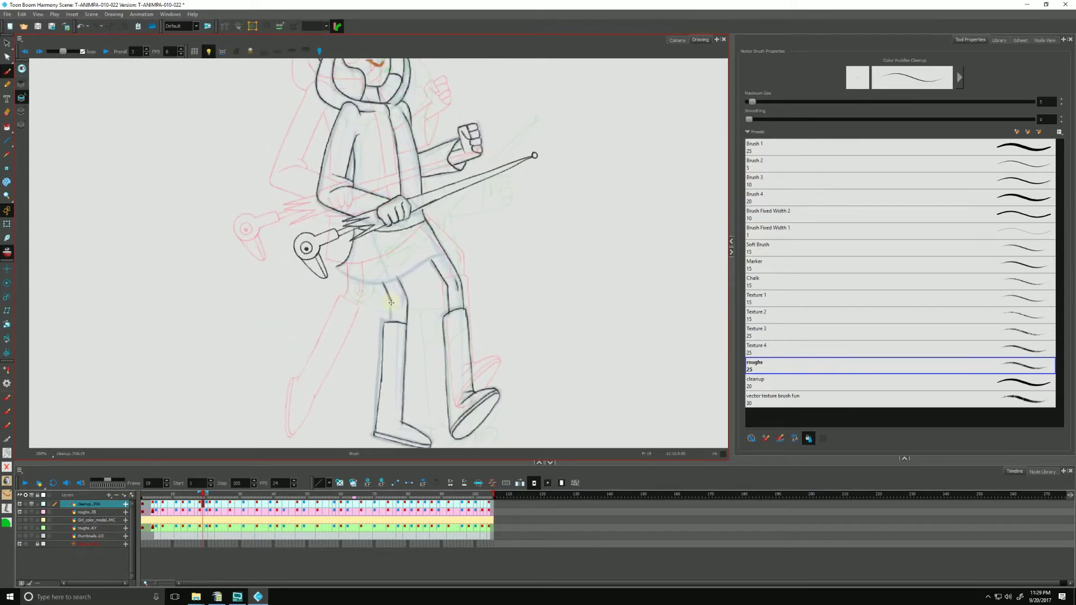
left_click_drag(443, 275, 343, 296)
left_click_drag(355, 236, 386, 361)
key("2")
key("alt+s")
left_click_drag(393, 142, 383, 144)
View the whole cleaned-up character and advance to the drawing at frame 20 to compare poses.
key("1")
key("1")
key("space")
left_click_drag(316, 339, 261, 311)
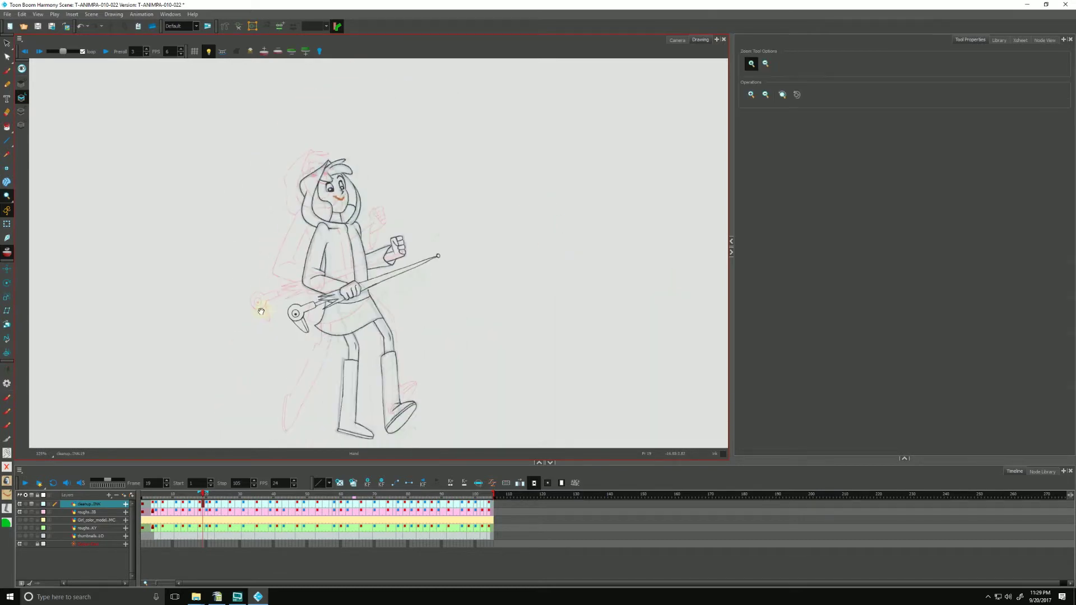
left_click_drag(222, 379, 232, 344)
key("g")
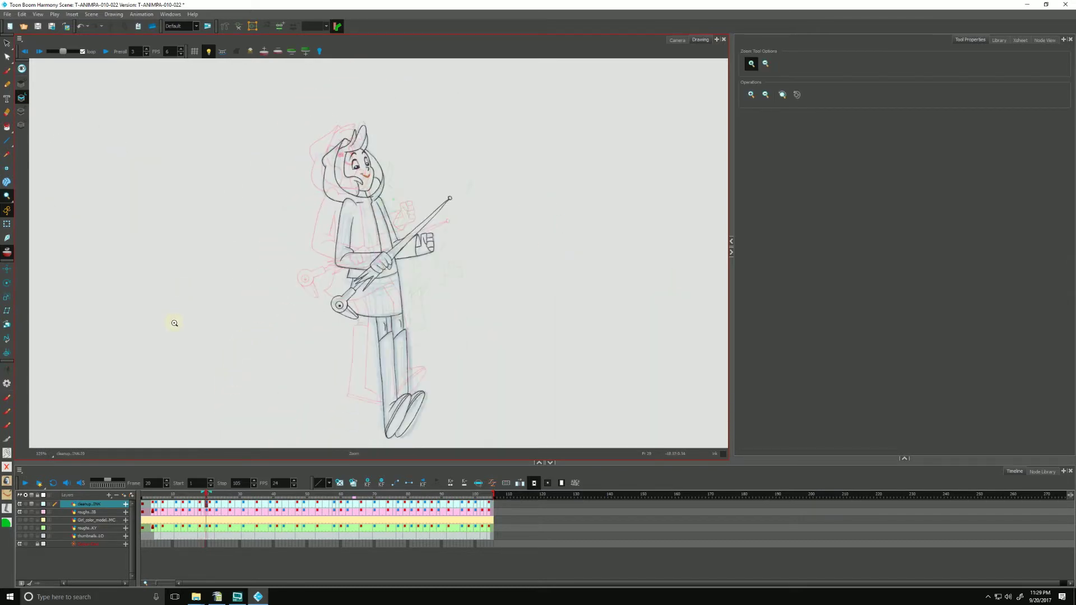
Flip back and forth through the drawings at frames 18, 19 and 20 to compare the cleaned-up poses.
key("f")
key("g")
key("f")
key("f")
key("g")
key("period")
key("comma")
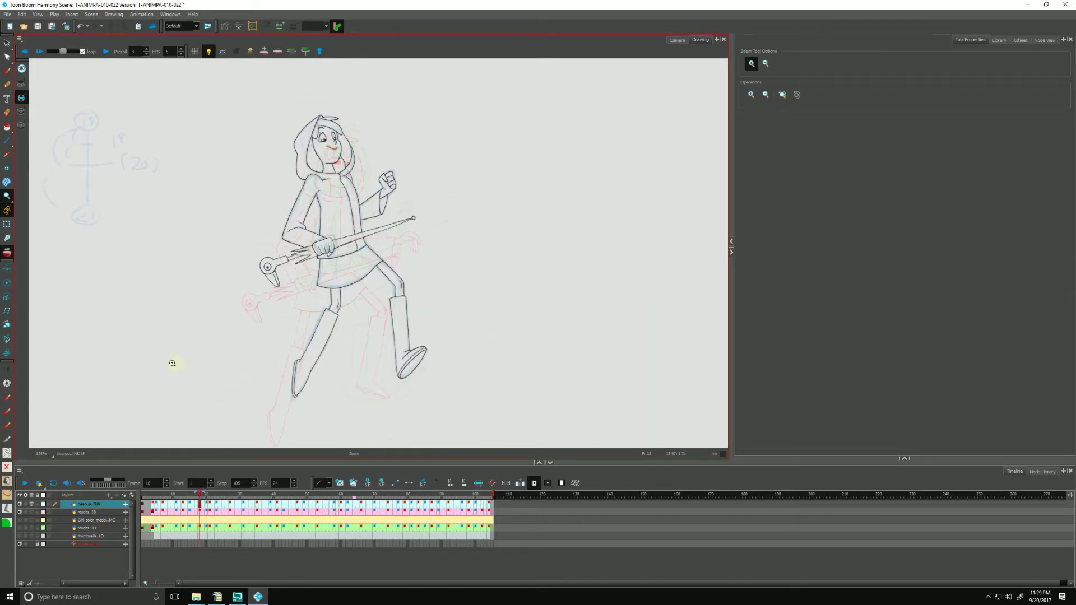
key("period")
key("comma")
key("period")
key("period")
key("comma")
key("f")
key("g")
key("g")
key("f")
left_click_drag(206, 395, 214, 390)
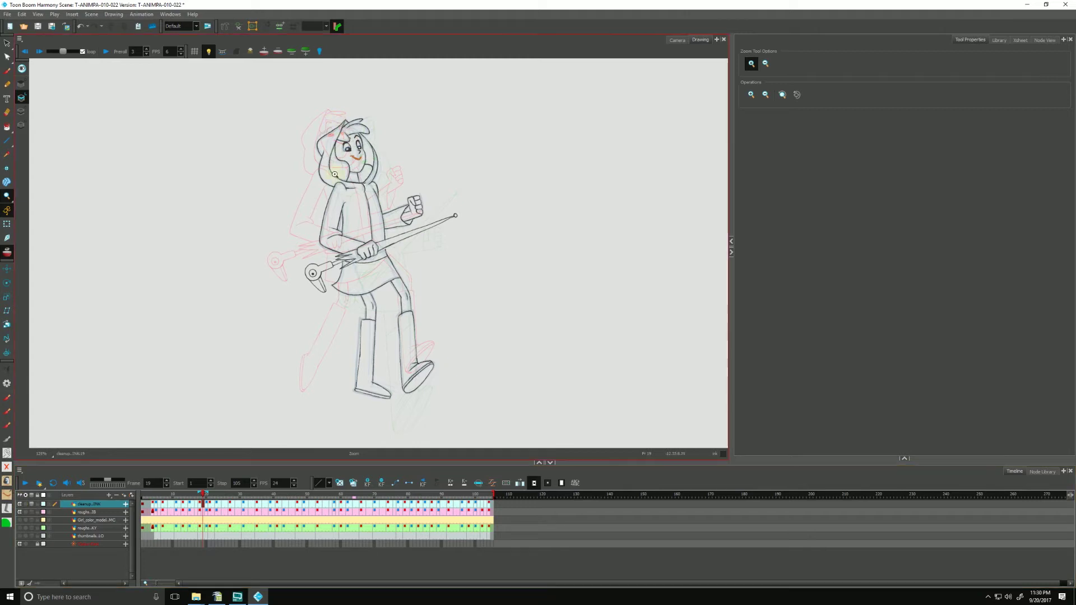
Activate the Color Puddles Cleanup brush preset for the frame 19 drawing.
left_click(7, 452)
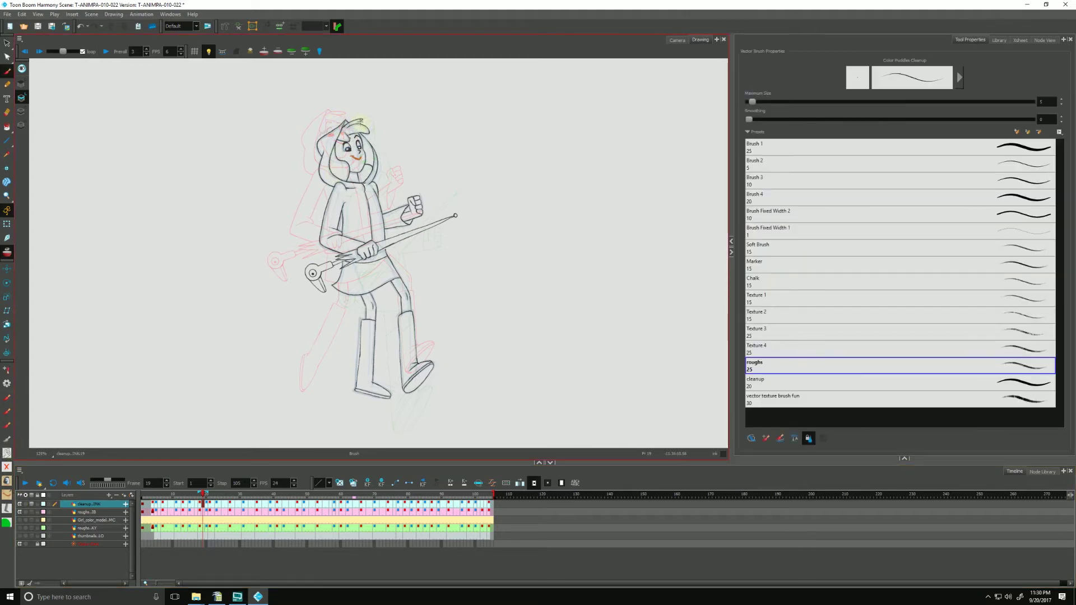
key("space")
left_click_drag(192, 300, 197, 320)
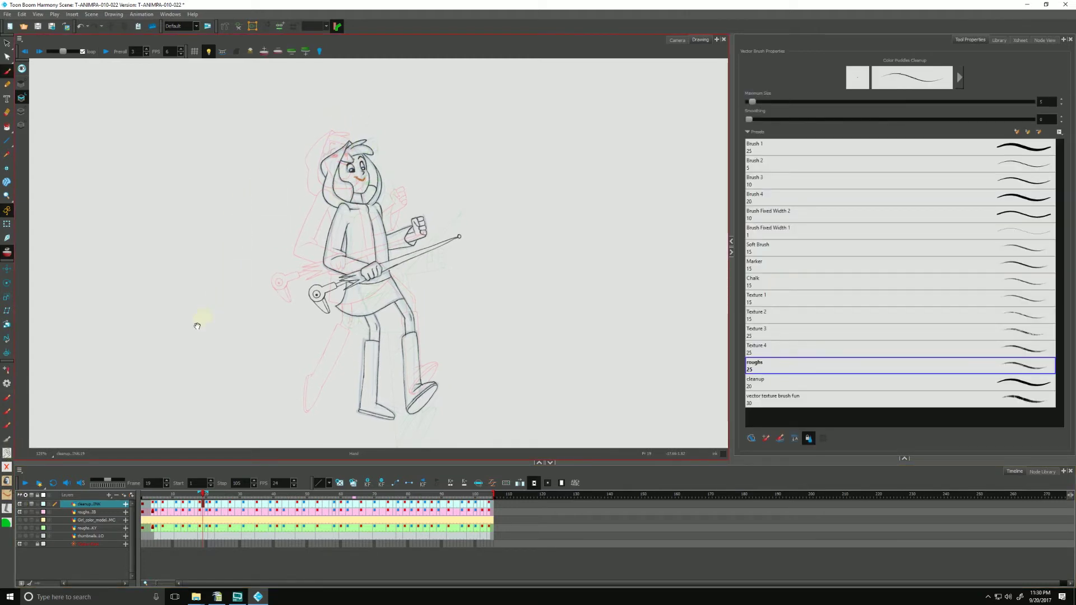
left_click_drag(162, 365, 165, 352)
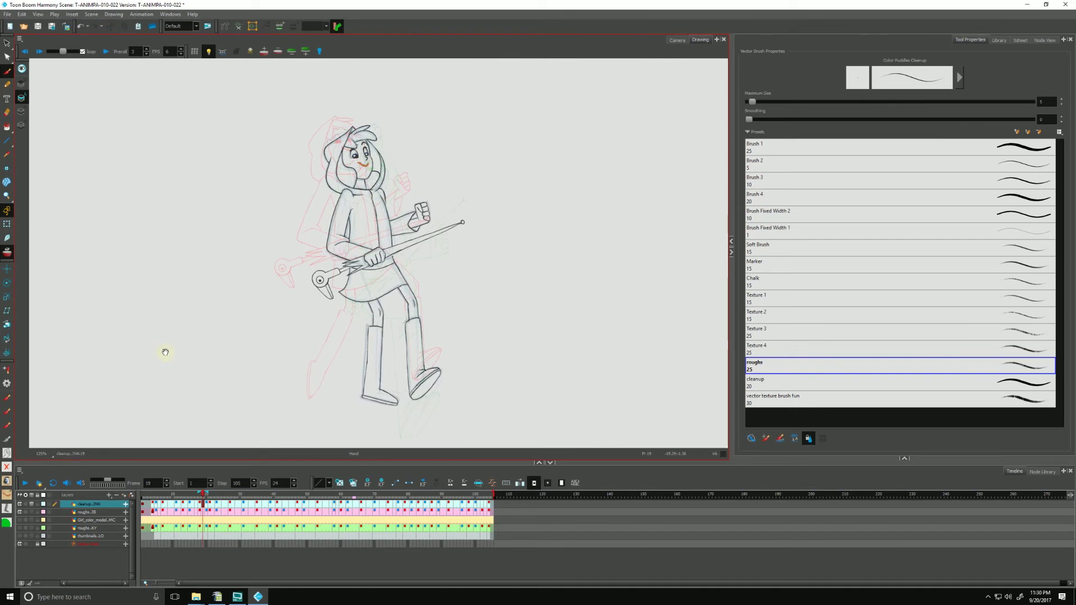
left_click(15, 518)
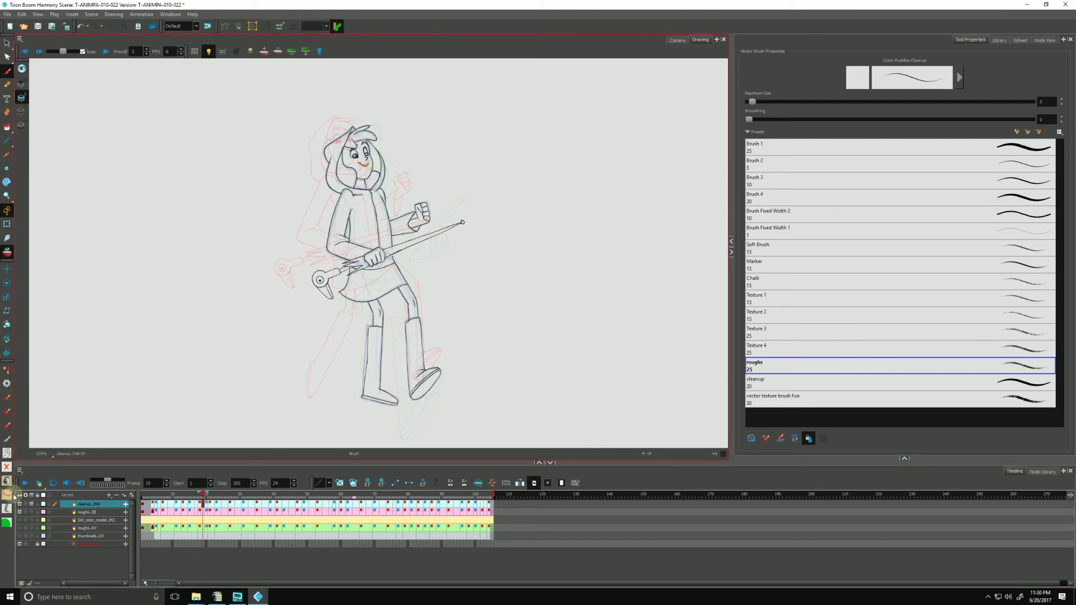
Examine the color puddles cleanup preset and its icon file choices in the tool preset manager, and close it without changes.
left_click(7, 383)
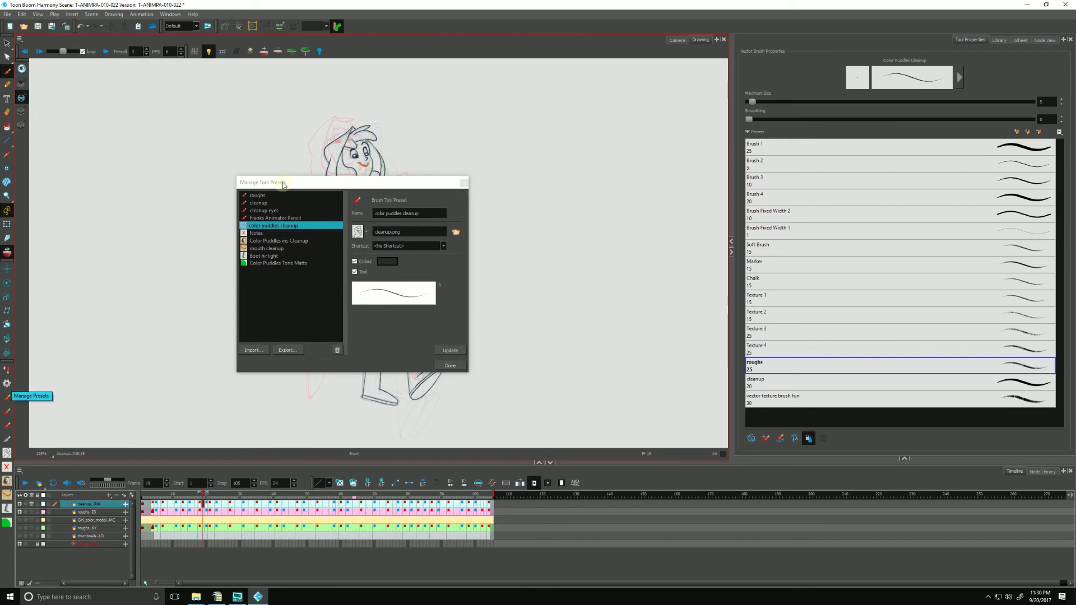
left_click_drag(298, 187, 224, 170)
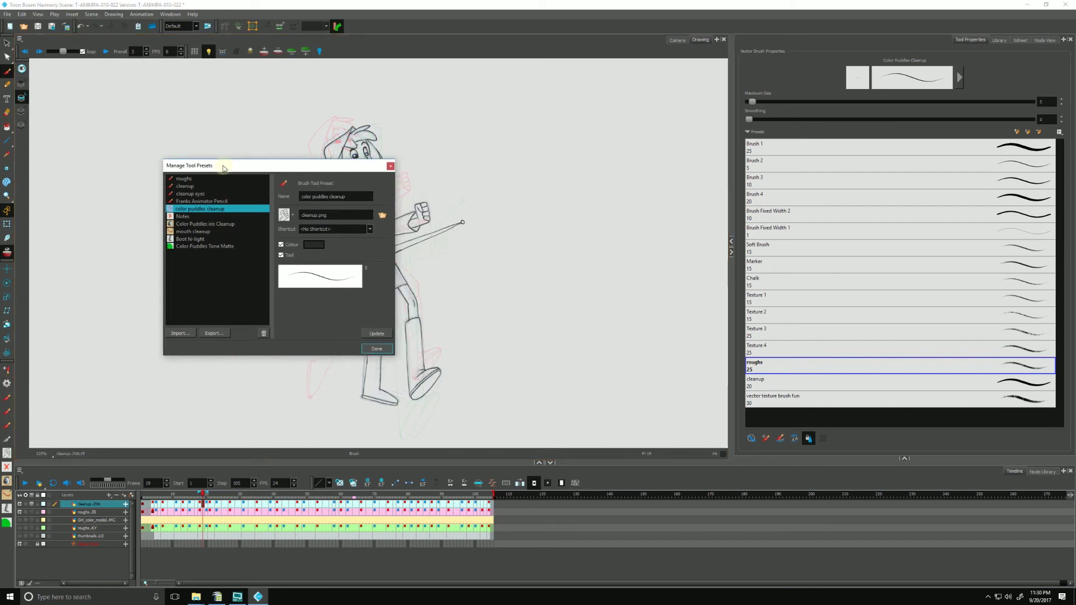
left_click(383, 216)
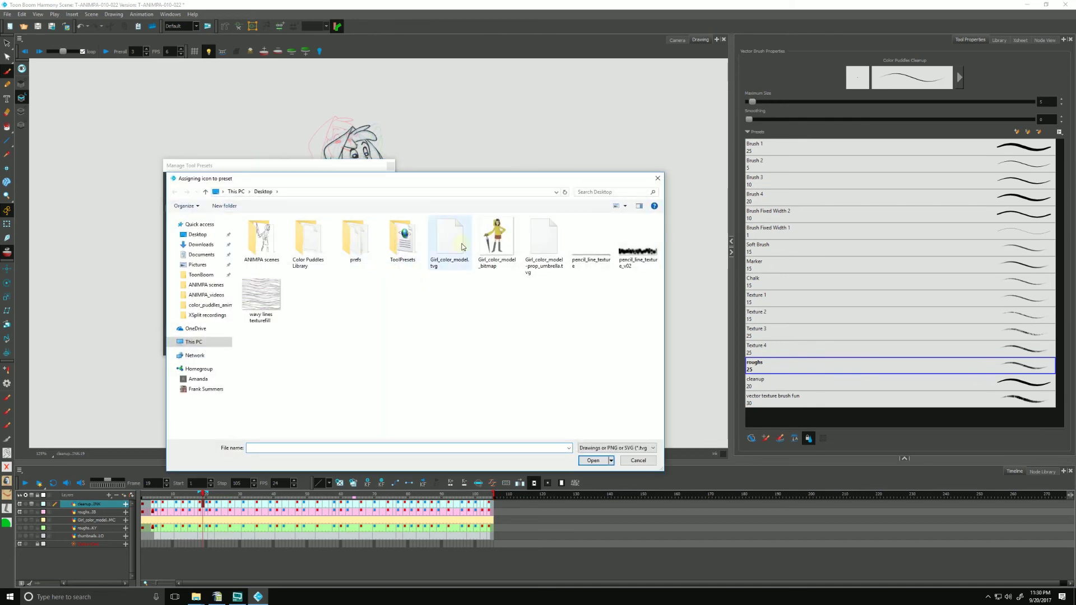
left_click(638, 460)
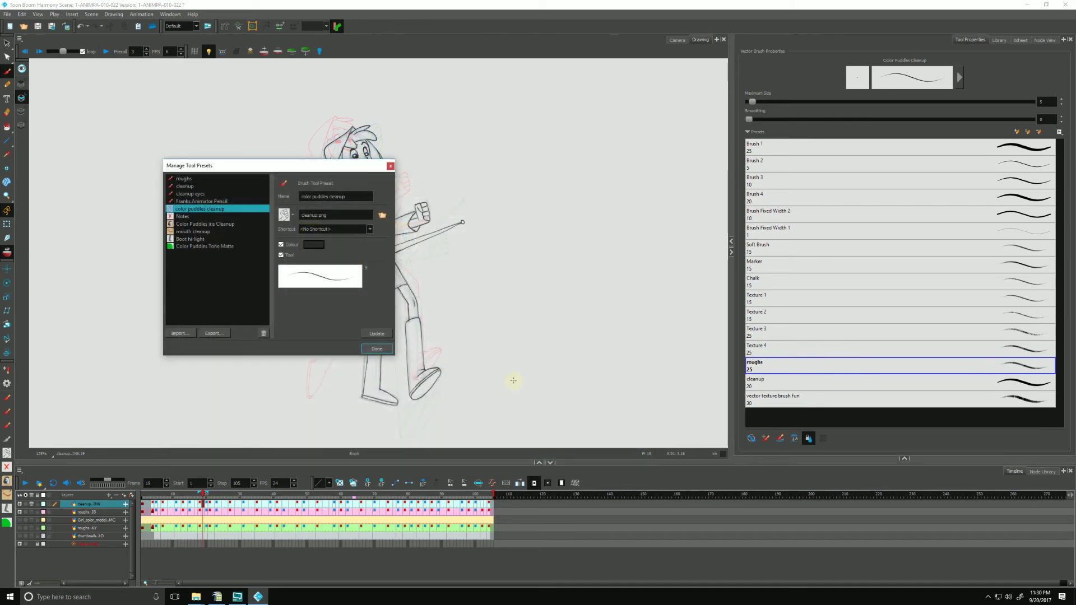
left_click(376, 348)
key("space")
left_click_drag(223, 399, 233, 393)
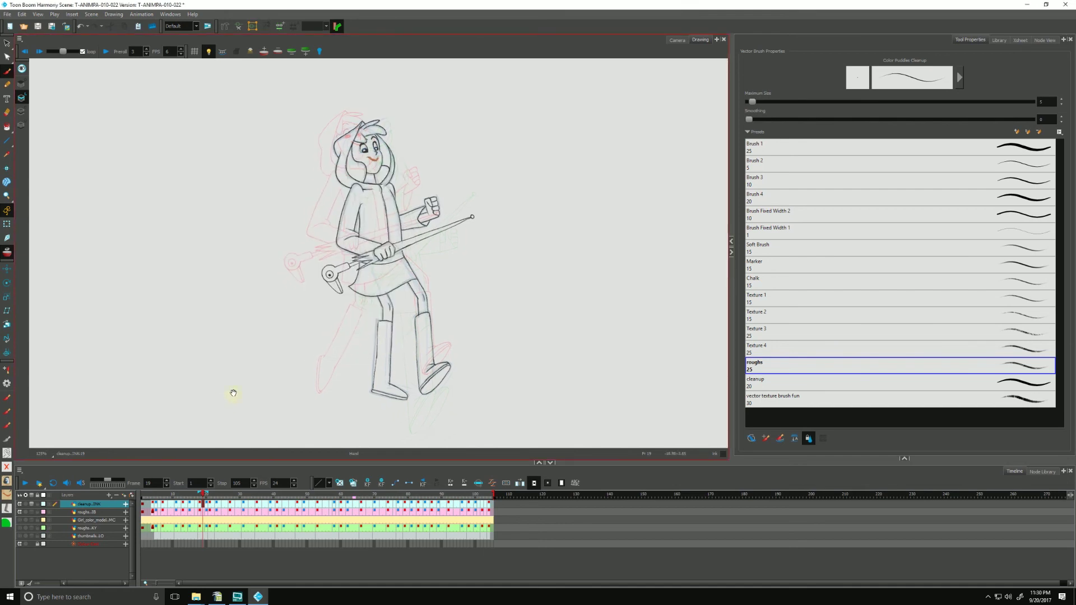